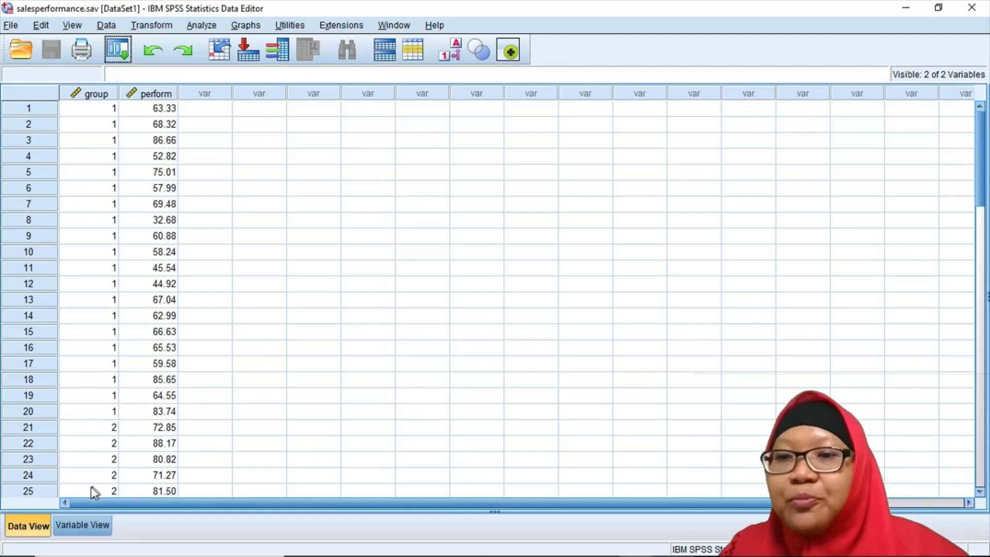
Step: Look through the group and perform values of the cases down to the last record, case 60
click(91, 431)
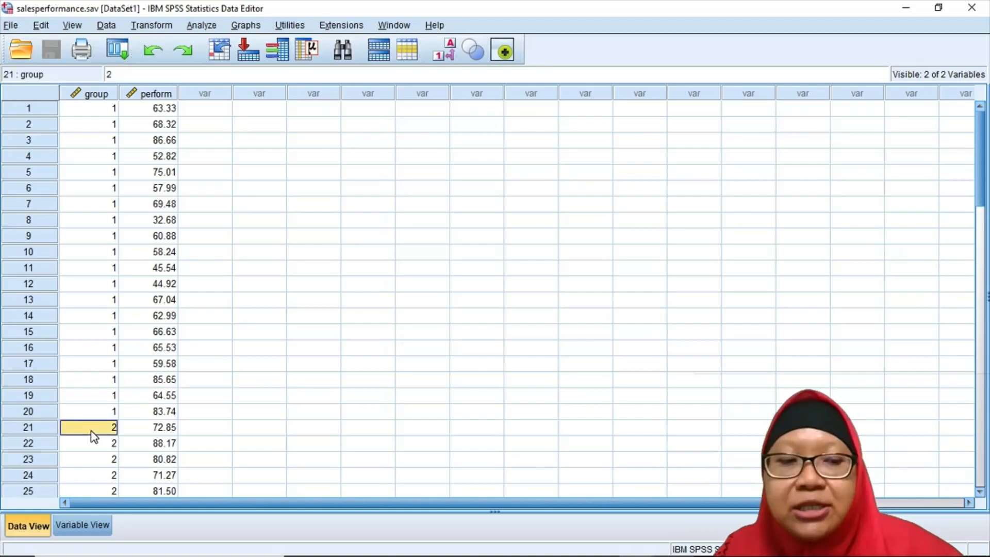
key(Page_Down)
key(Page_Down)
key(Page_Down)
key(Page_Up)
key(Page_Up)
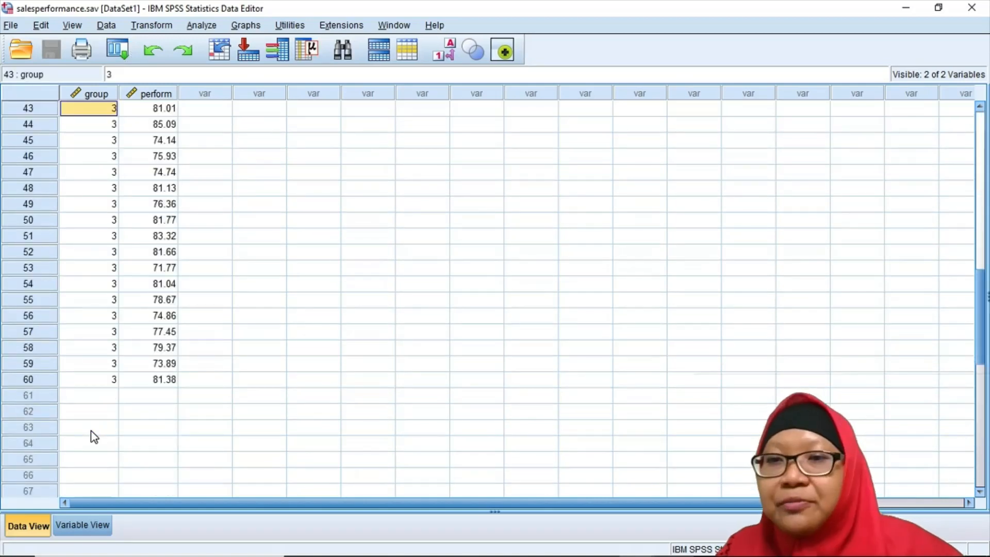
key(Page_Up)
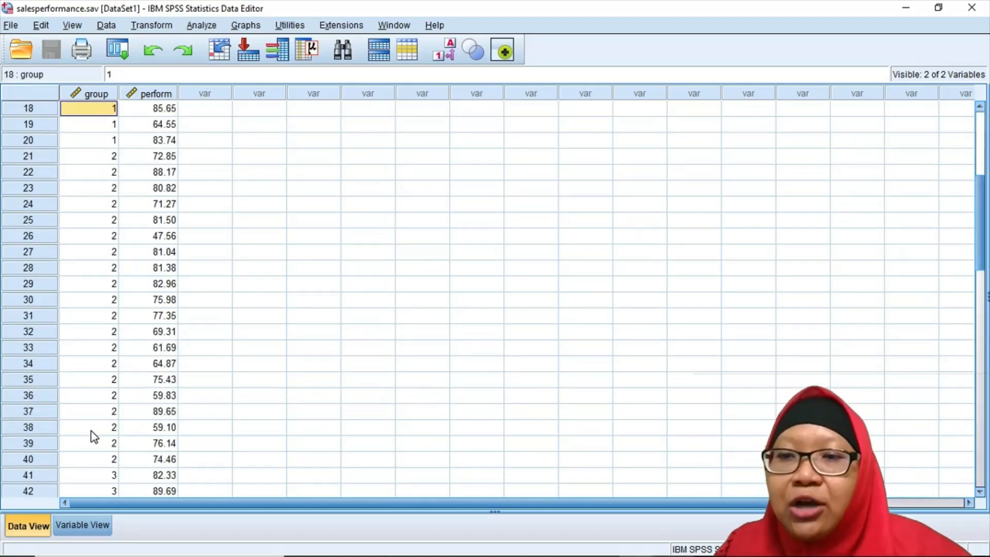
key(Page_Down)
key(Down)
key(Down)
key(Down)
key(Down)
key(Down)
key(Down)
key(Down)
key(Down)
key(Down)
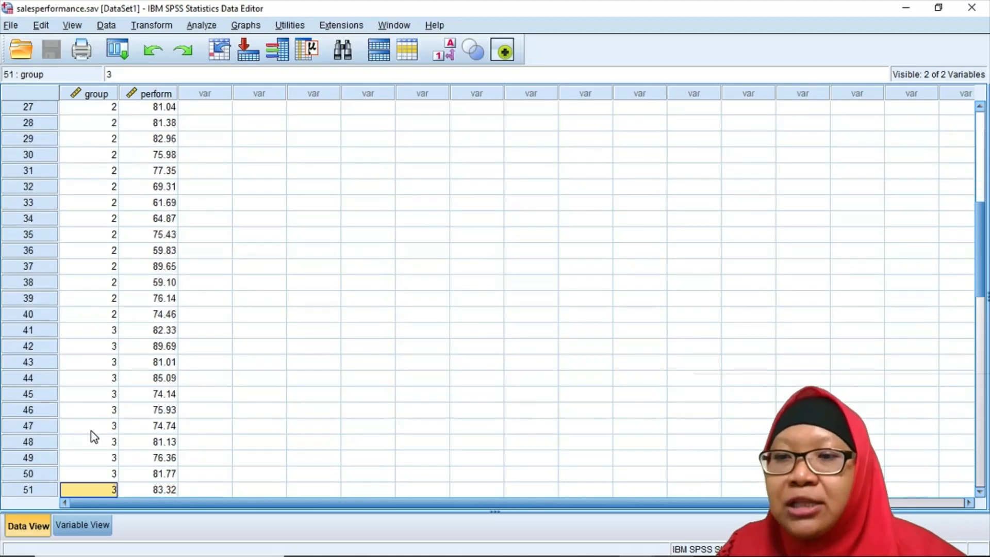
key(Down)
key(Down)
key(Down)
key(Down)
key(Down)
key(Down)
key(Down)
key(Down)
key(Down)
key(Down)
key(Down)
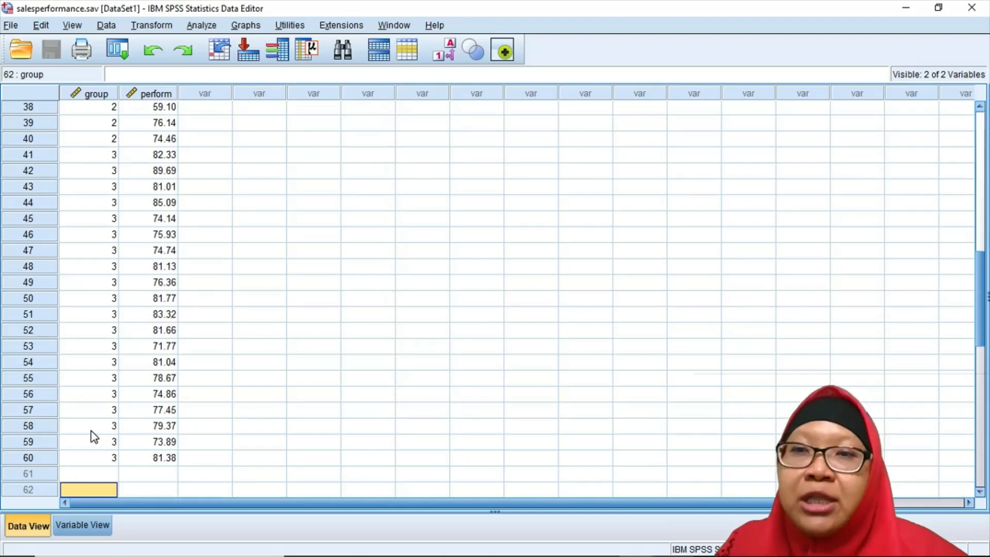
key(Up)
key(Right)
key(Up)
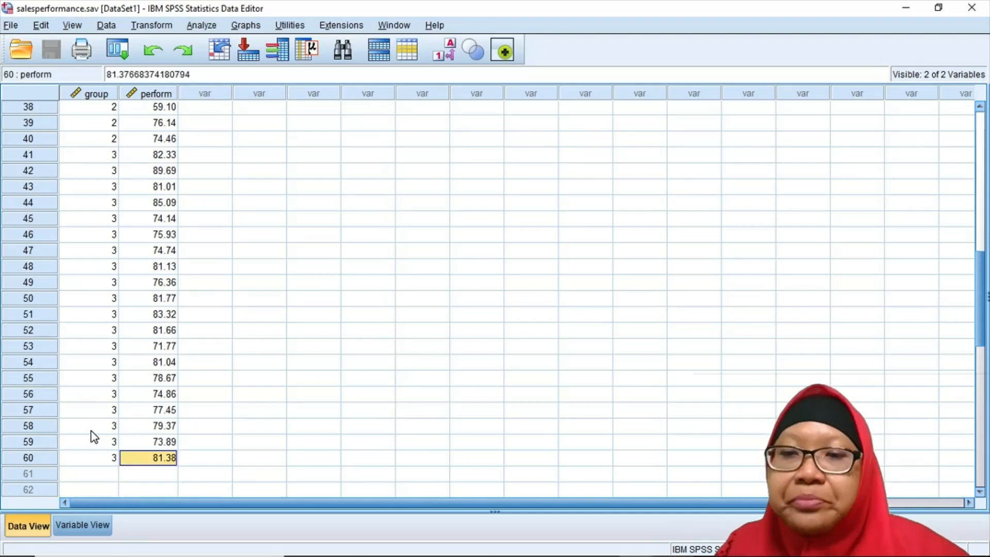
Step: Widen the Label column in the variable definitions to fit both full labels, and return to the data
click(84, 528)
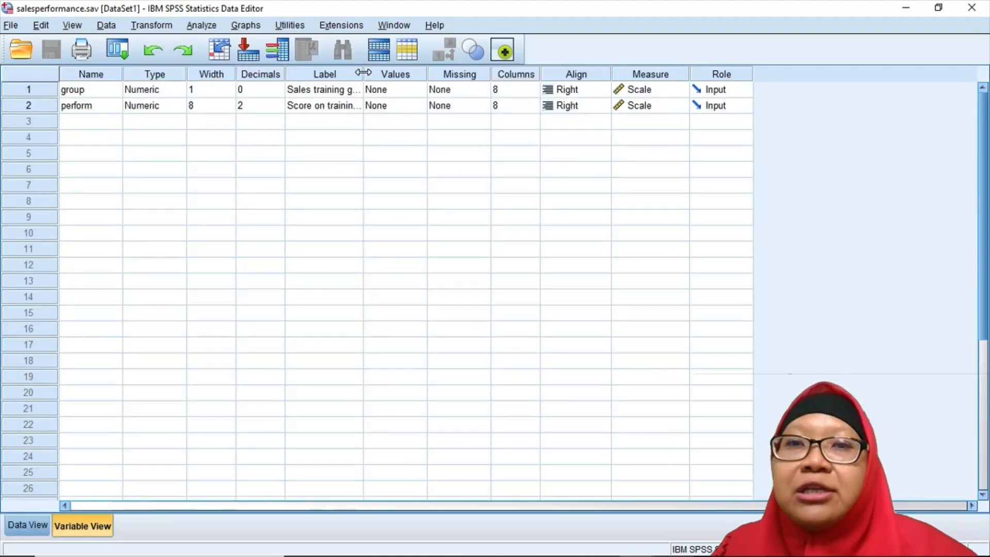
drag(364, 72, 468, 76)
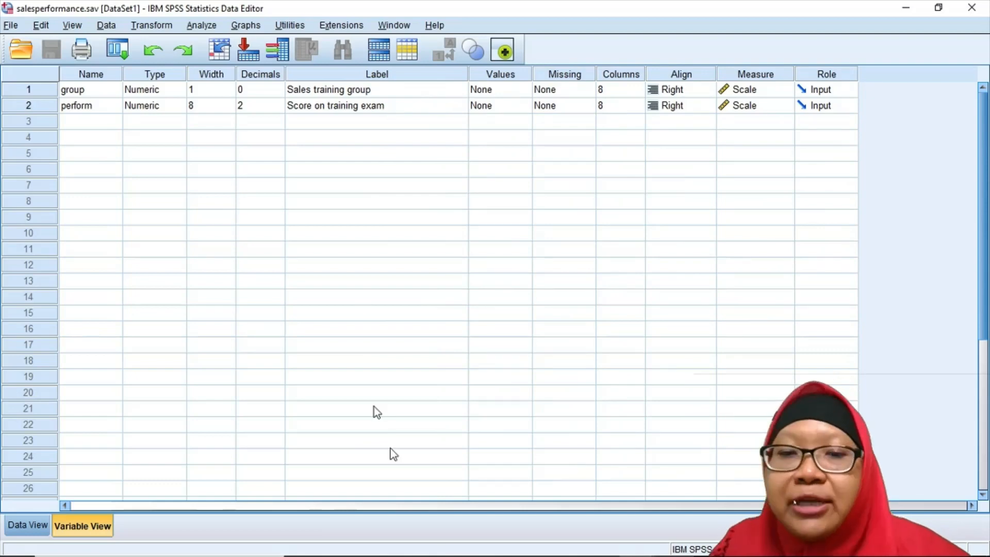
click(45, 518)
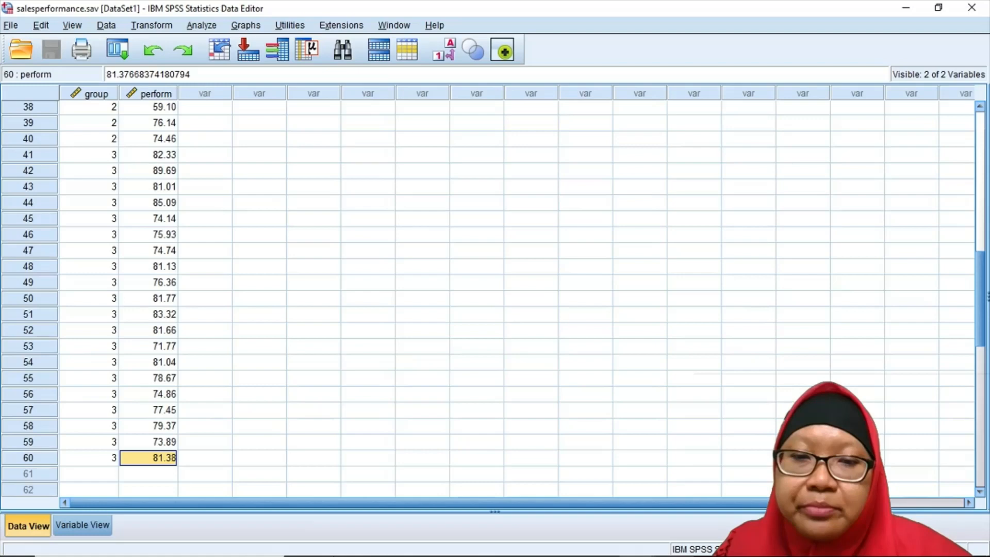
Step: Switch to the CHAPTER 8_9.pdf document in Nitro Pro and read the opening instructions of section 9.1.1, An error bar chart
click(602, 542)
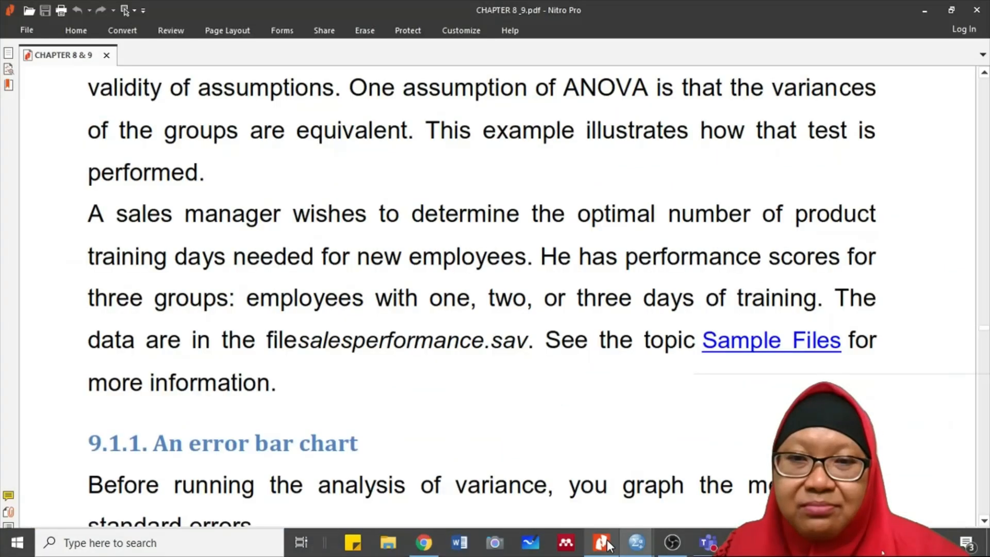
scroll(562, 453, down, 4)
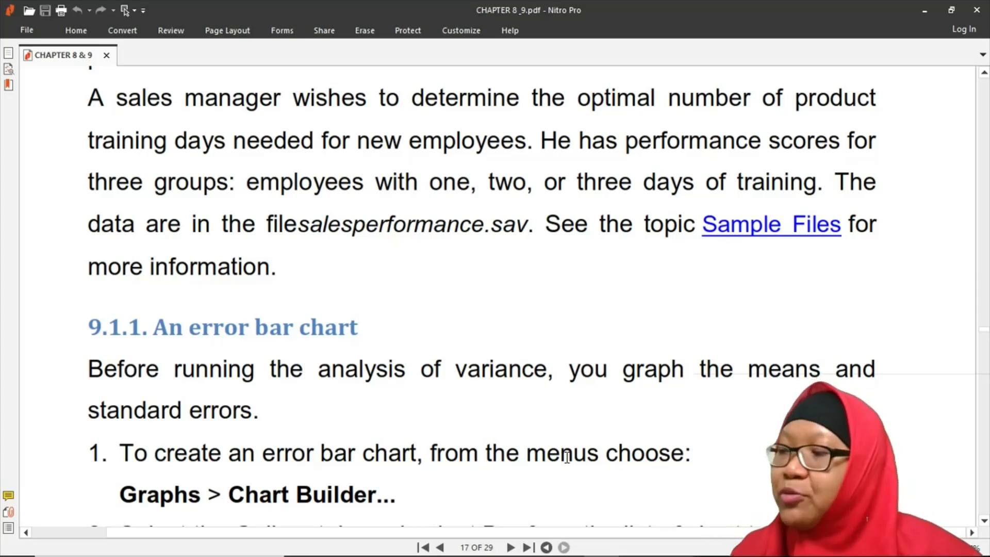
scroll(513, 493, down, 1)
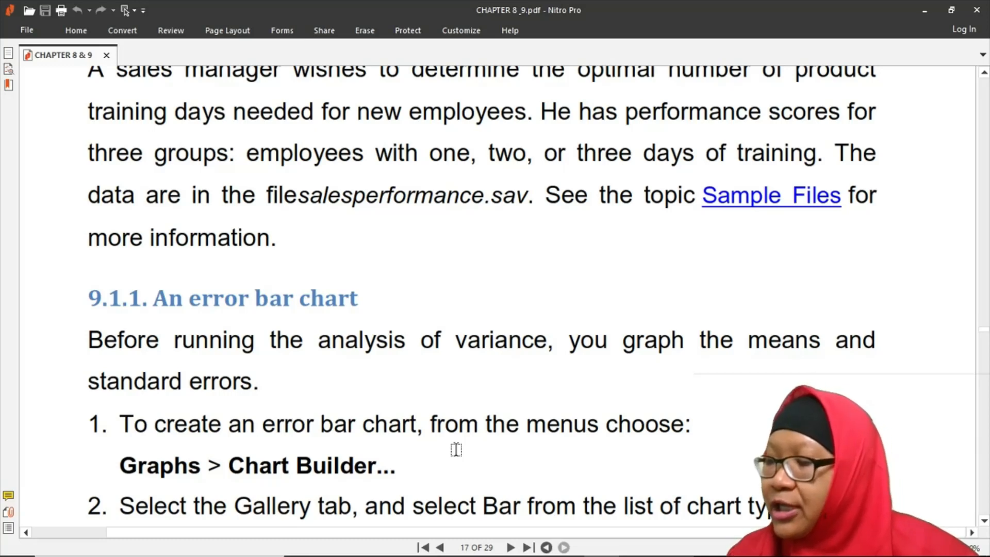
Step: Switch to the salesperformance.sav dataset in SPSS, open Chart Builder and reset its previous chart definition
mouse_move(639, 554)
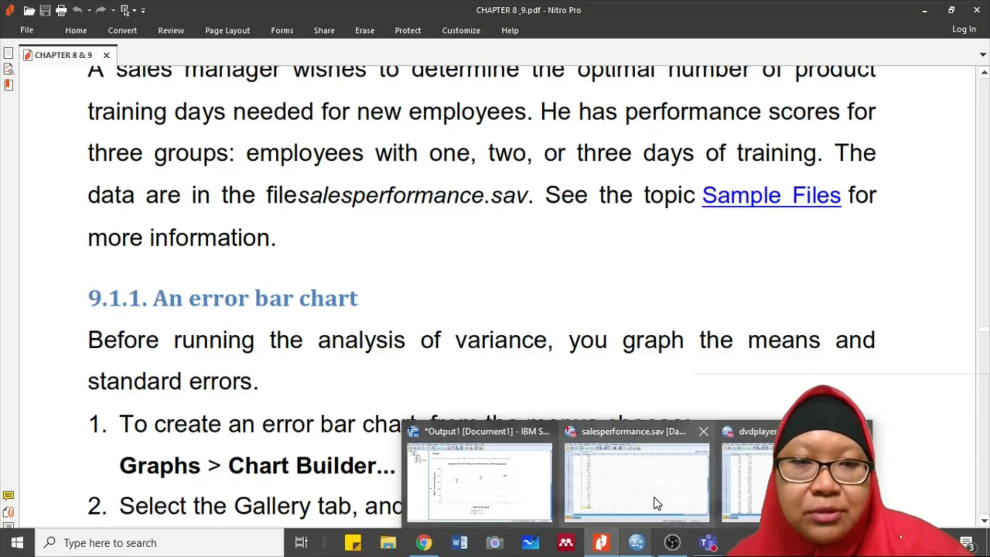
click(654, 498)
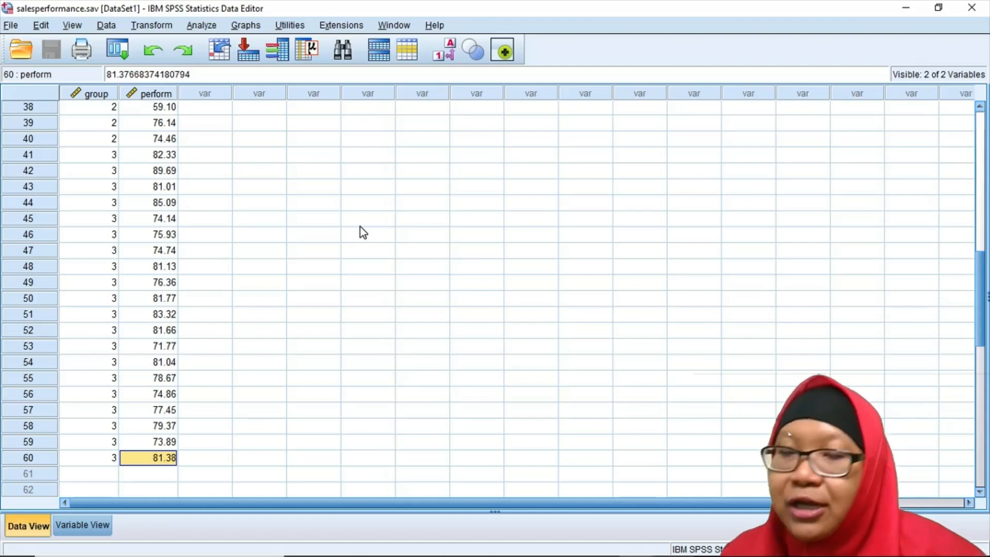
click(254, 26)
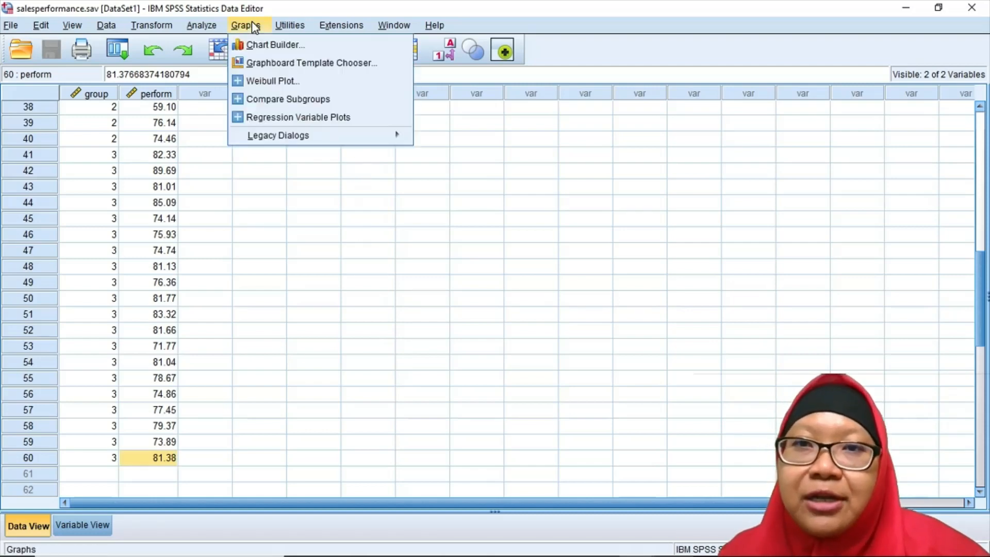
click(262, 43)
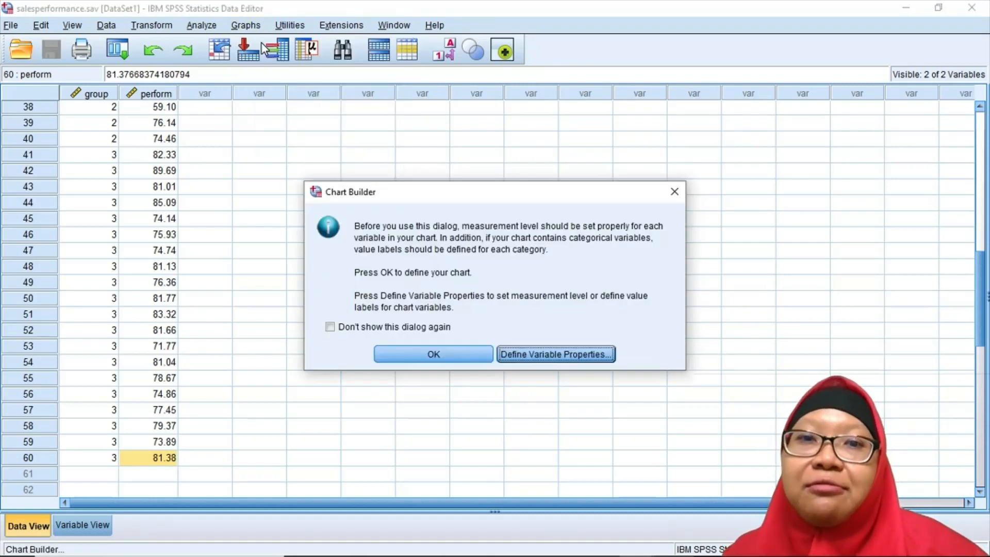
click(460, 355)
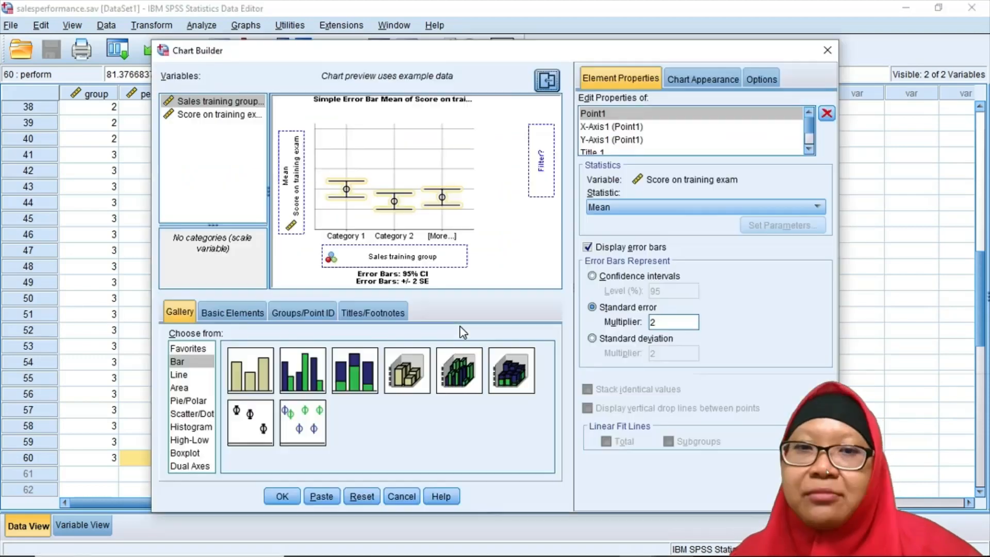
click(367, 498)
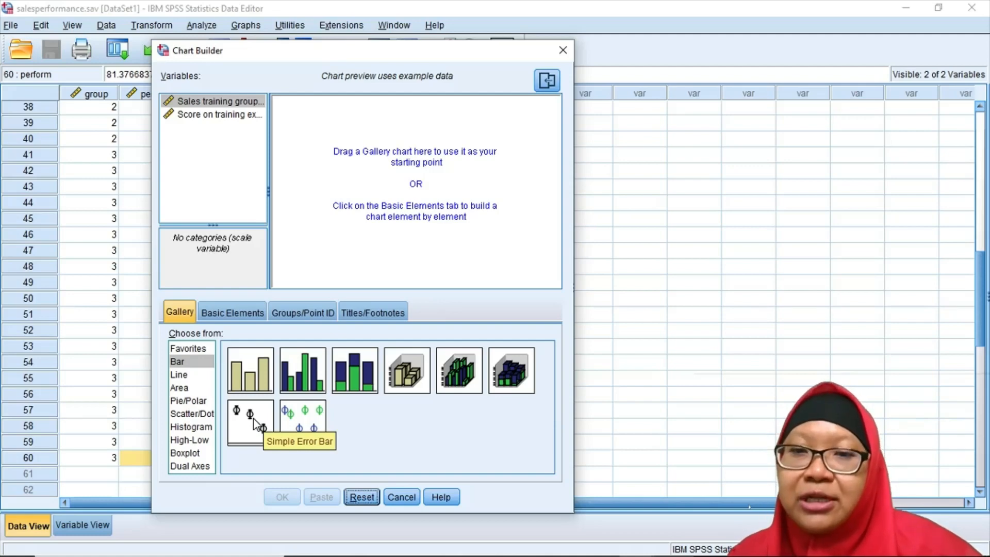
Step: Start a Simple Error Bar chart on the canvas and assign Score on training exam to its y-axis
drag(252, 419, 395, 183)
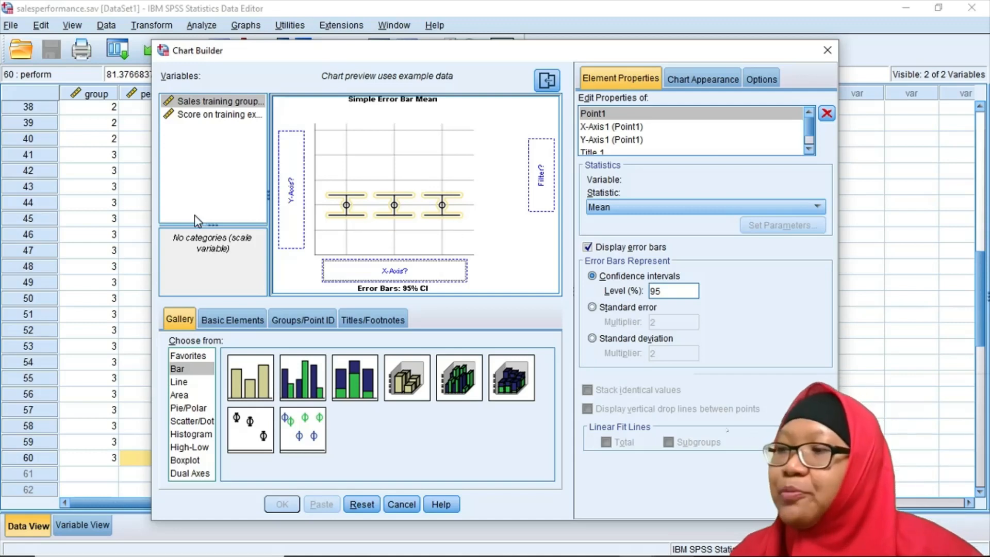
click(219, 118)
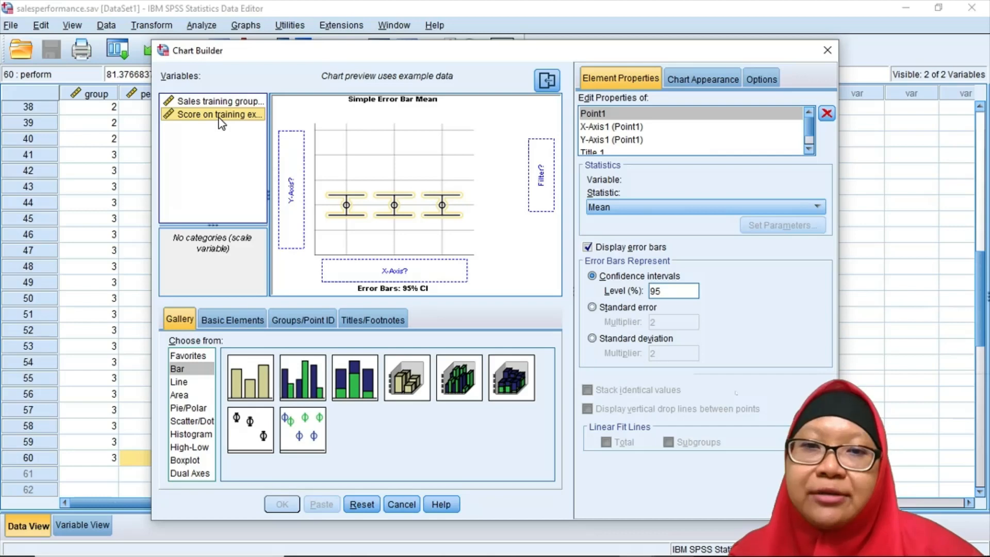
drag(221, 120, 292, 191)
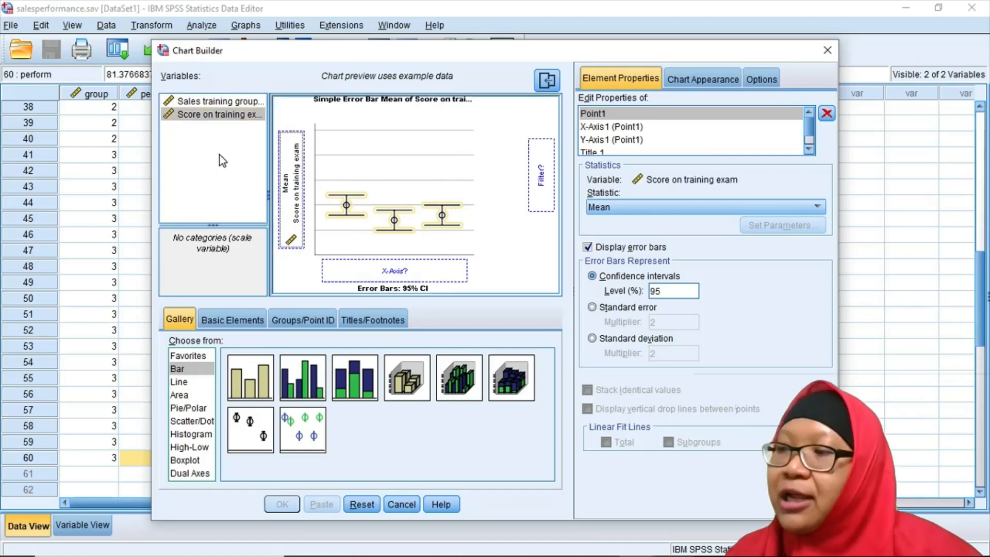
Step: Change the measurement level of Sales training group to Nominal and assign it to the chart's x-axis
right_click(225, 101)
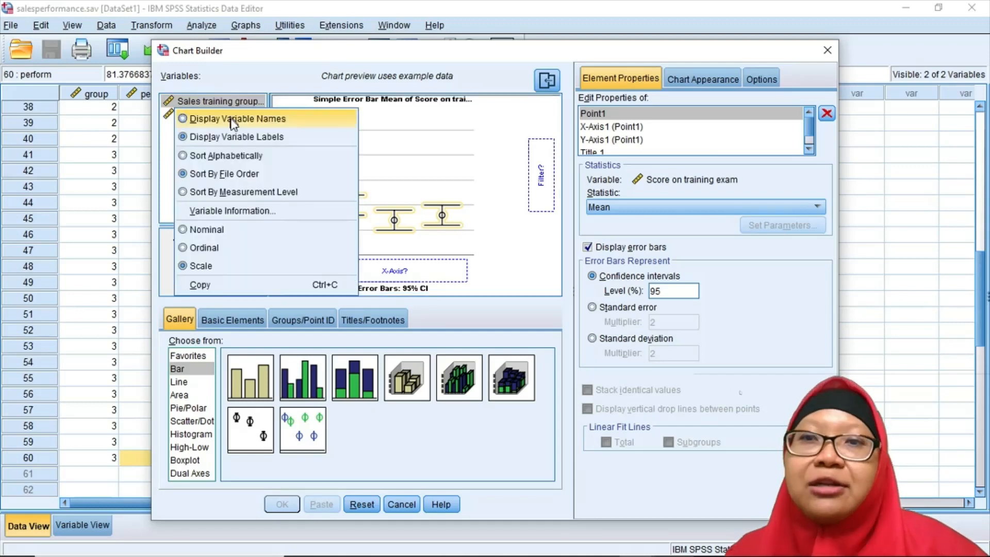
click(240, 228)
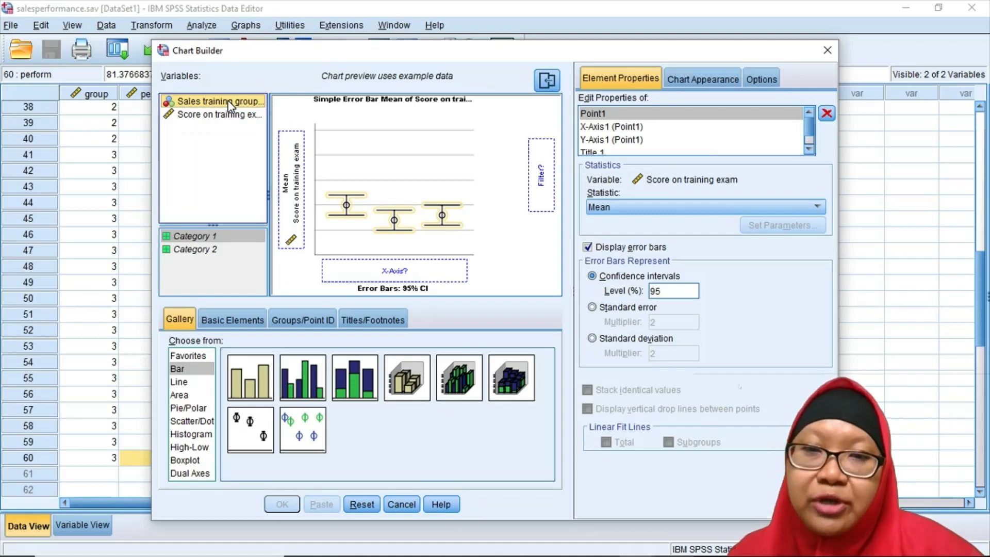
drag(230, 106, 394, 276)
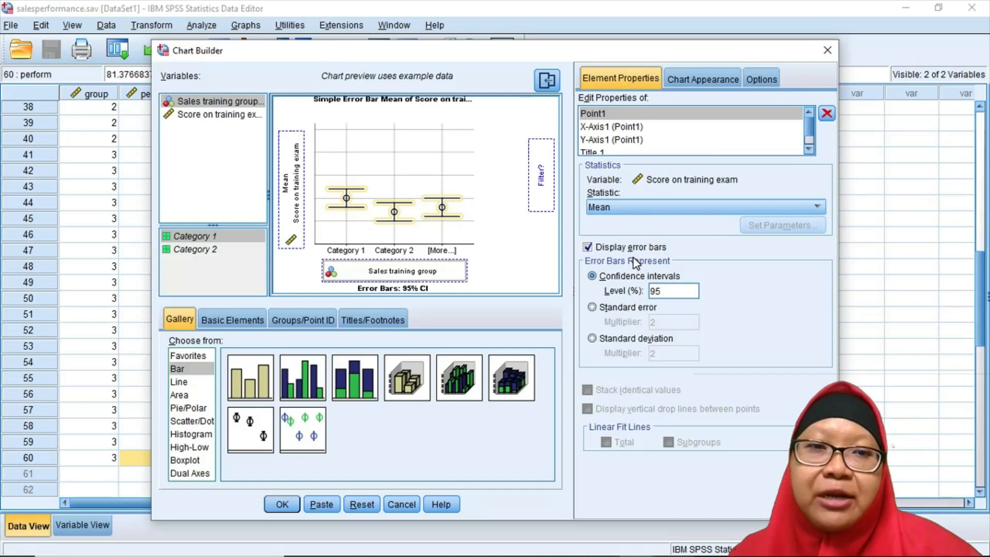
Step: Set the error bars to represent Standard error with multiplier 2, create the chart and show the new graph in the output
click(610, 309)
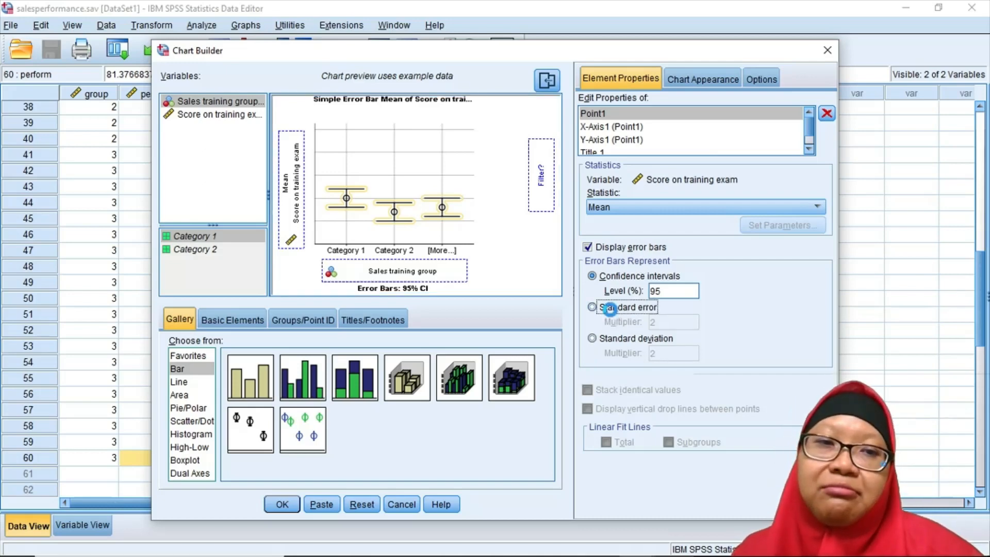
click(610, 309)
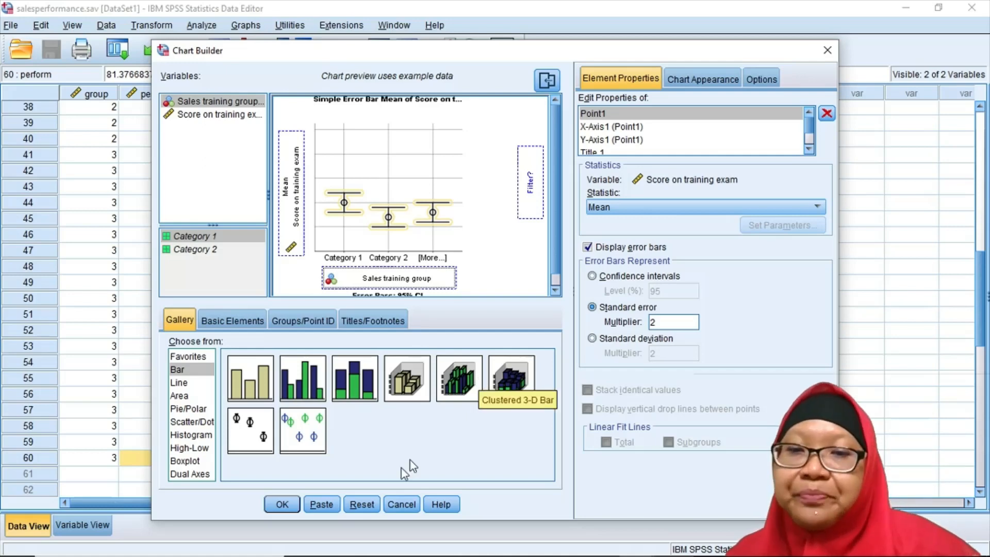
click(281, 513)
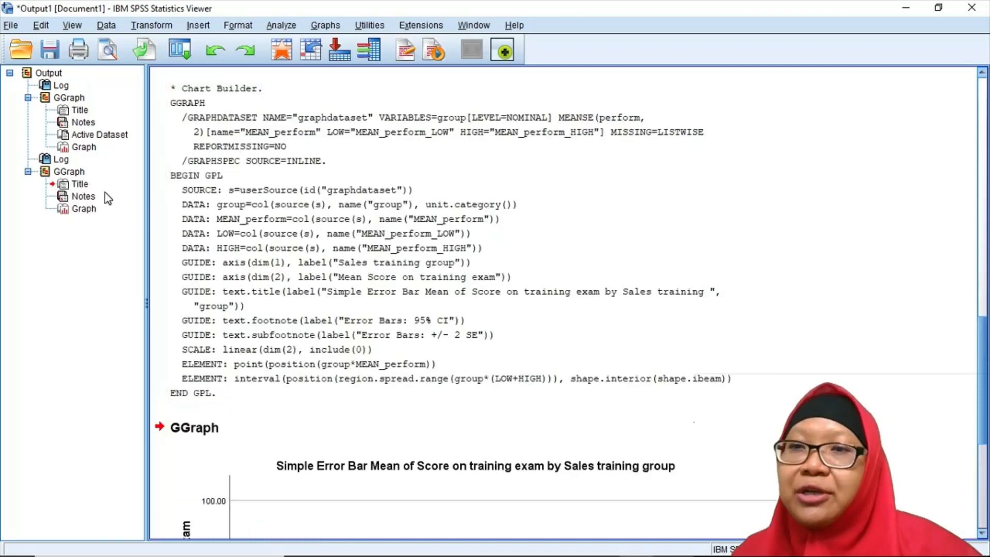
click(84, 208)
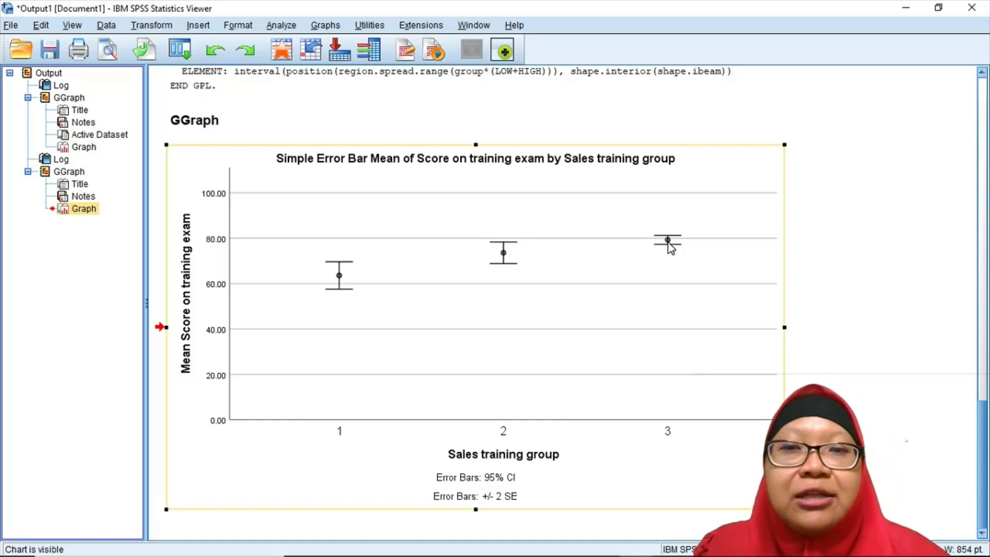
Step: Switch back to CHAPTER 8_9.pdf in Nitro Pro and read on through the error bar chart steps to section 9.1.2, Running the analysis
mouse_move(709, 554)
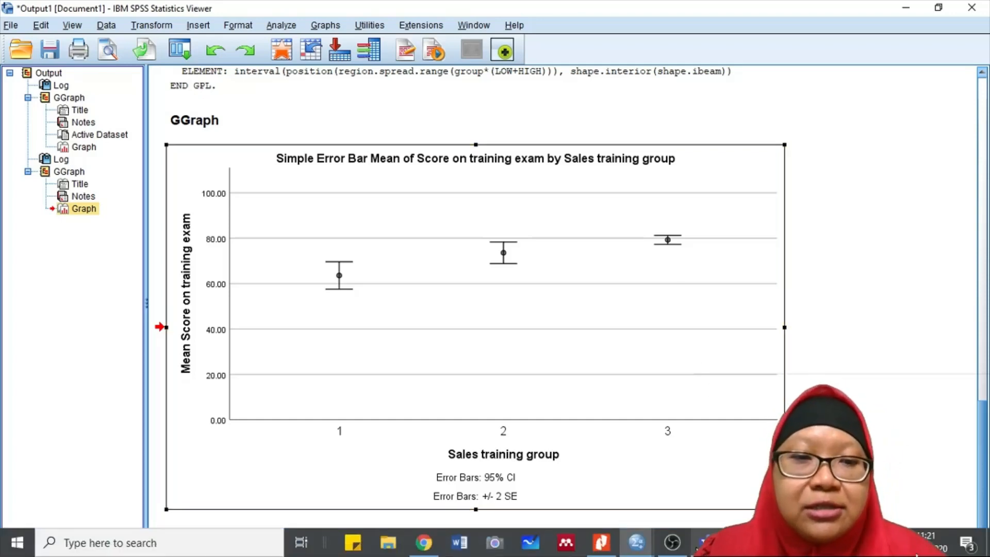
click(608, 549)
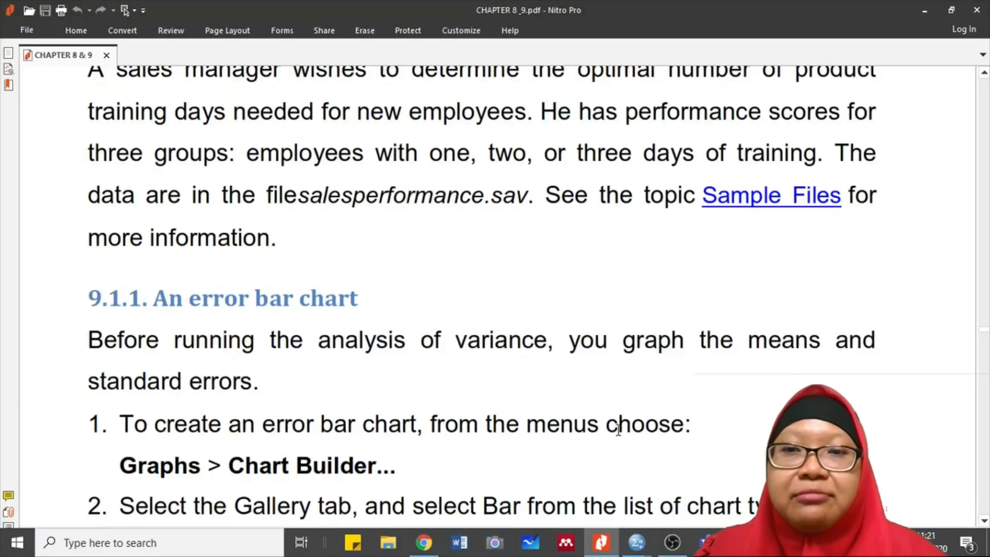
scroll(616, 430, down, 3)
scroll(616, 430, down, 20)
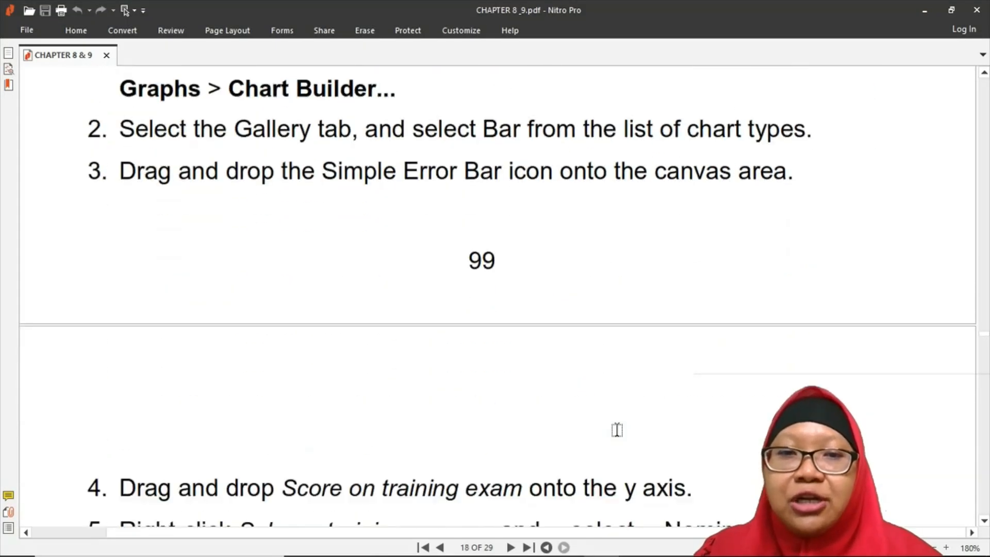
scroll(615, 426, down, 5)
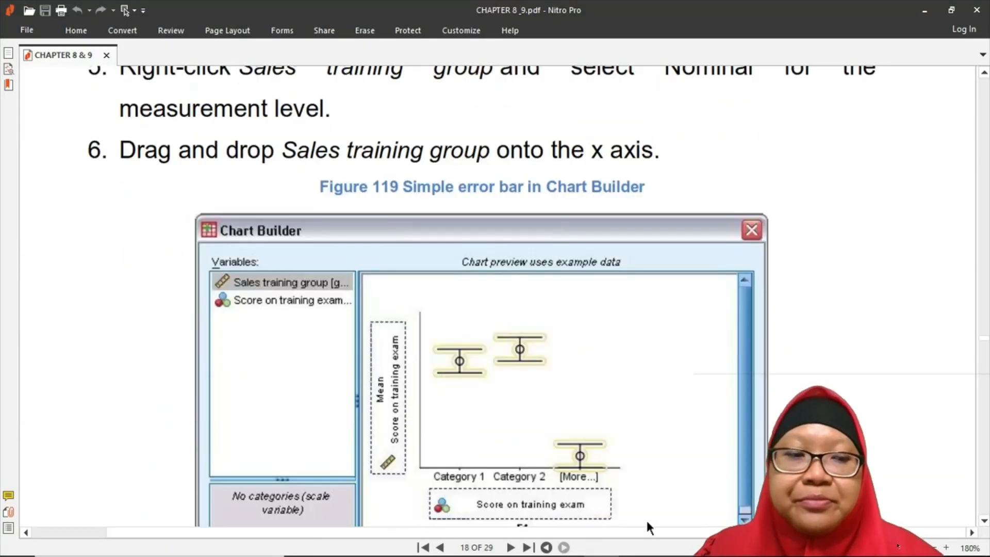
scroll(646, 518, down, 10)
scroll(646, 518, down, 15)
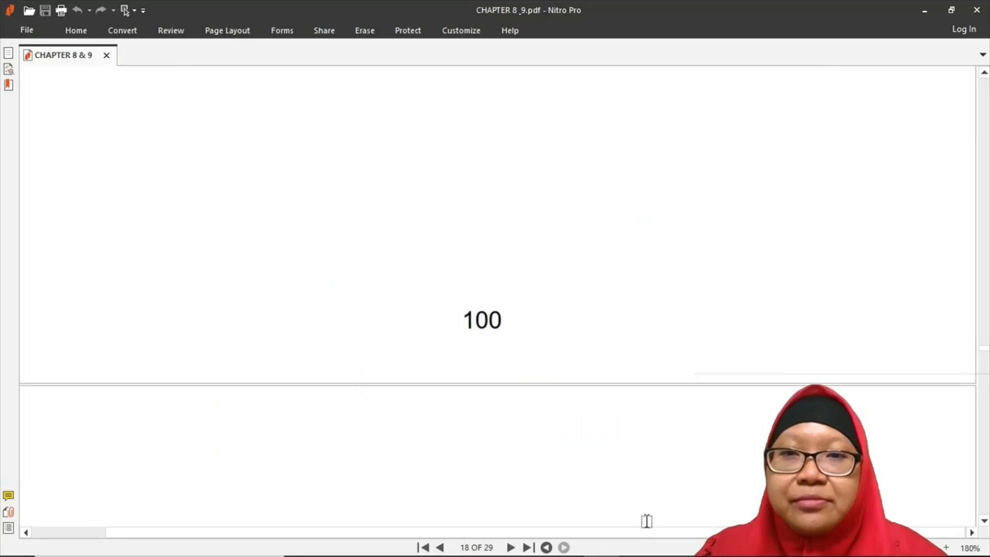
scroll(646, 520, down, 5)
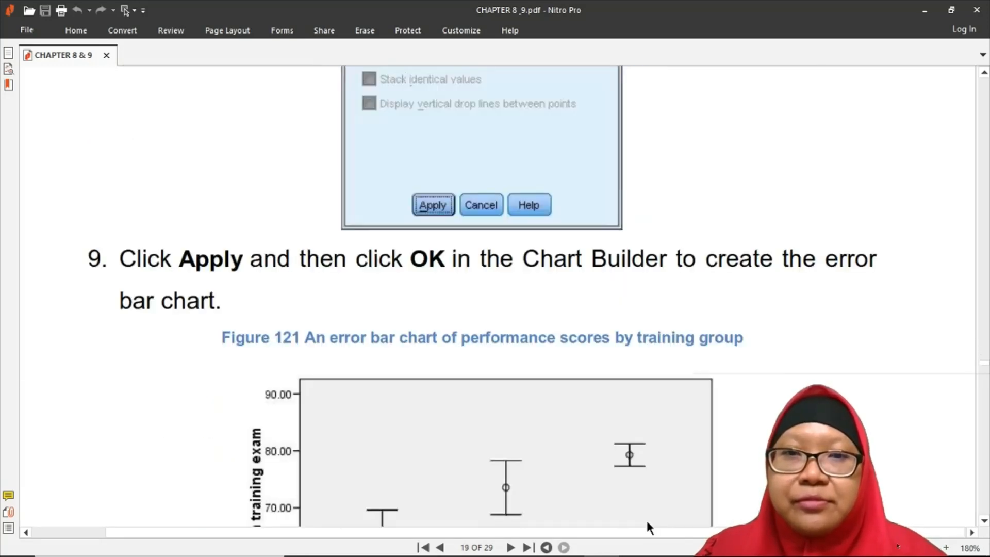
scroll(646, 520, down, 10)
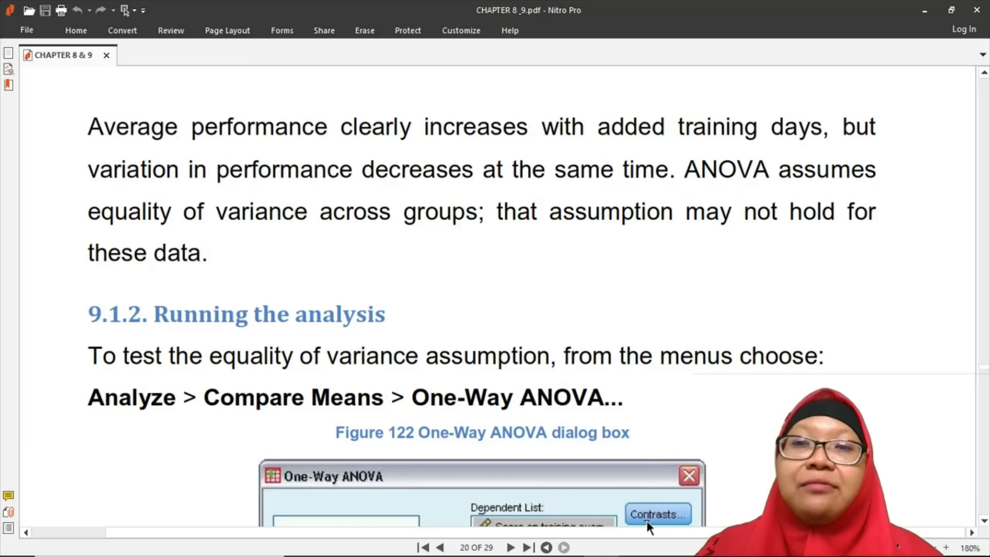
Step: Switch to the SPSS Data Editor and set up a One-Way ANOVA with Score on training exam as dependent and Sales training group as factor
scroll(647, 521, down, 1)
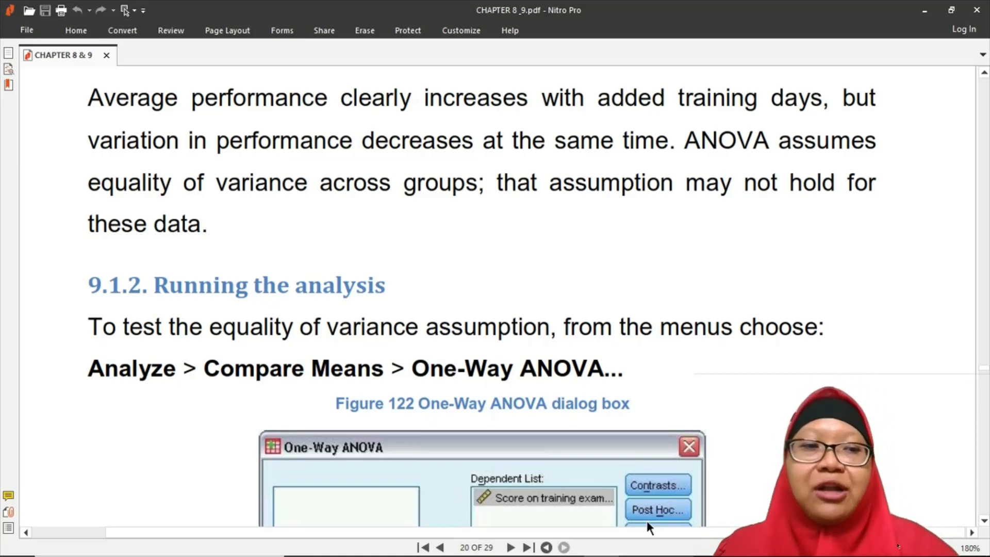
mouse_move(612, 556)
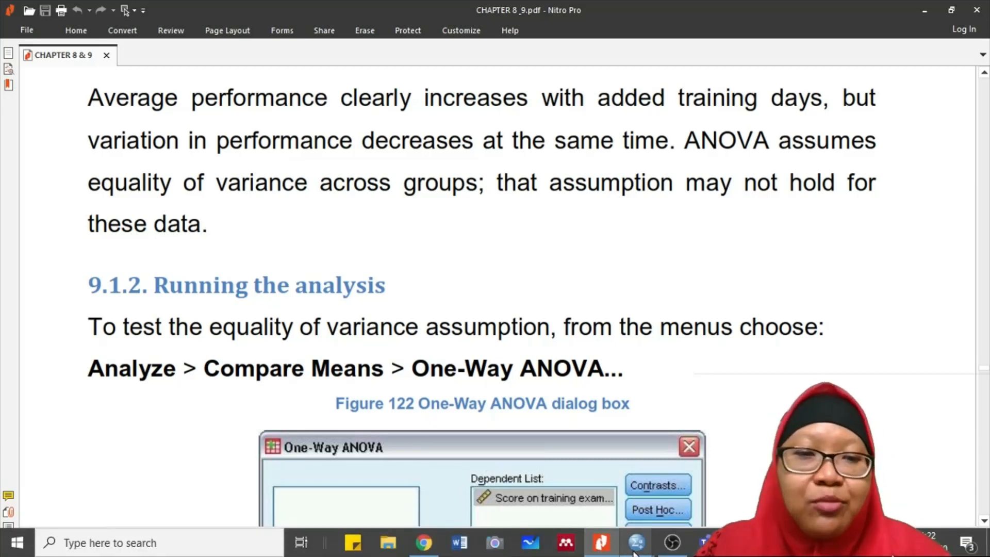
click(635, 487)
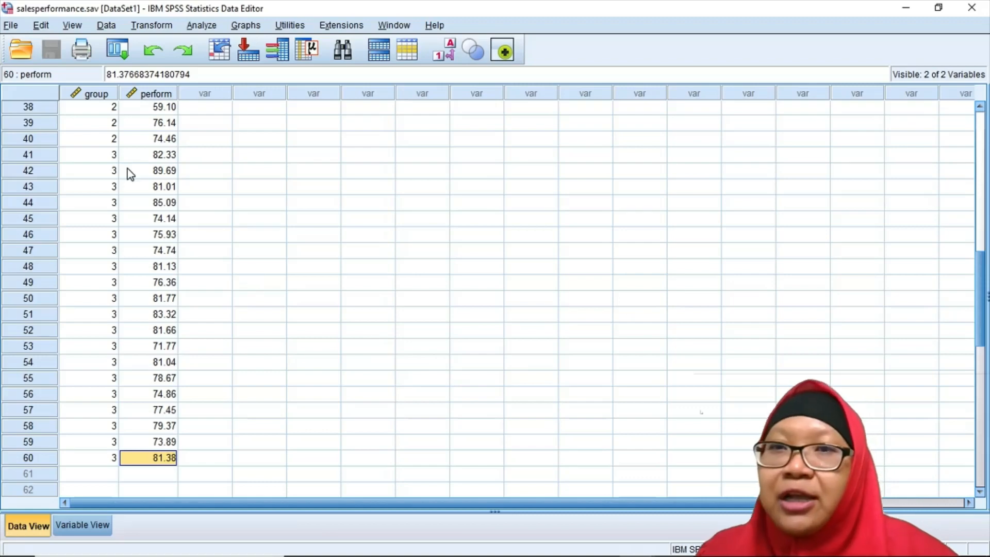
click(201, 25)
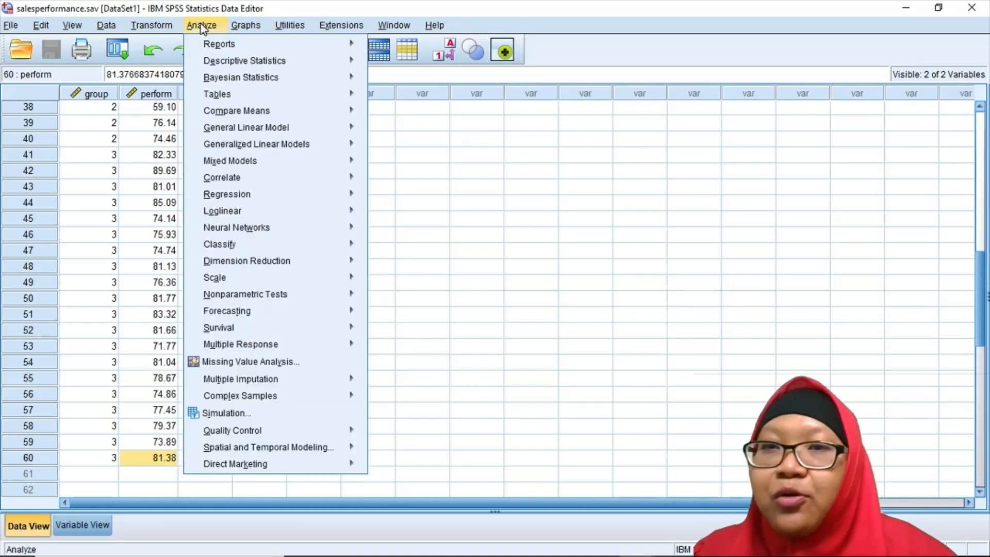
mouse_move(282, 114)
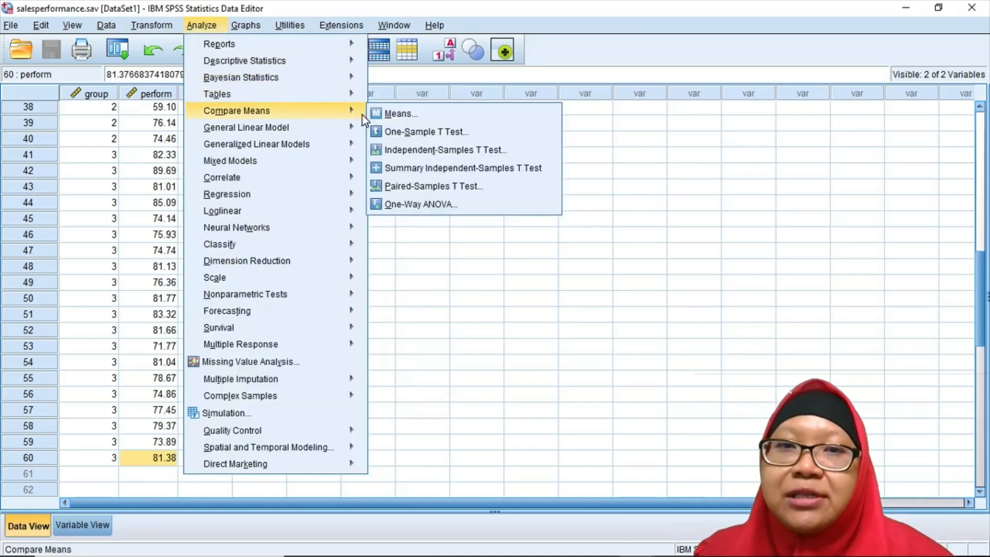
click(419, 206)
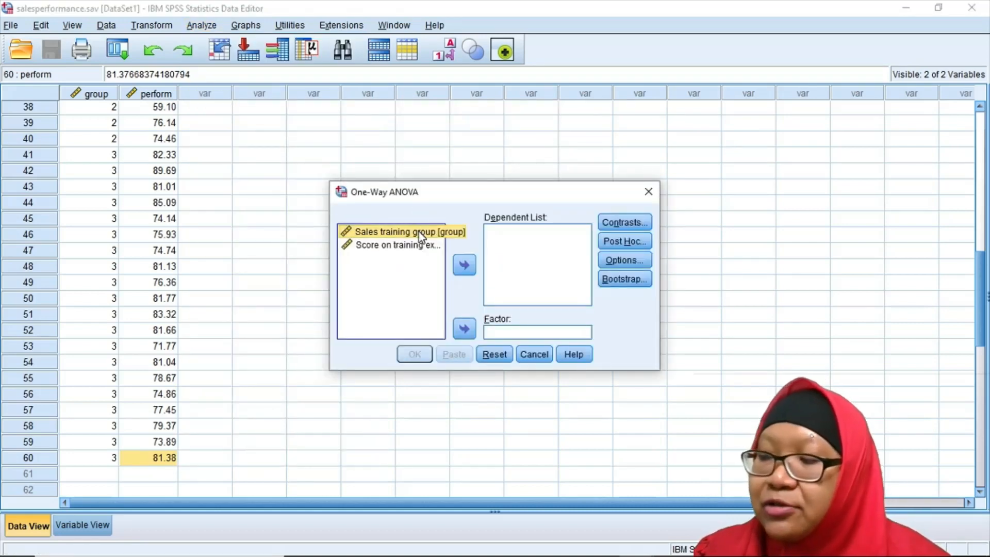
click(417, 244)
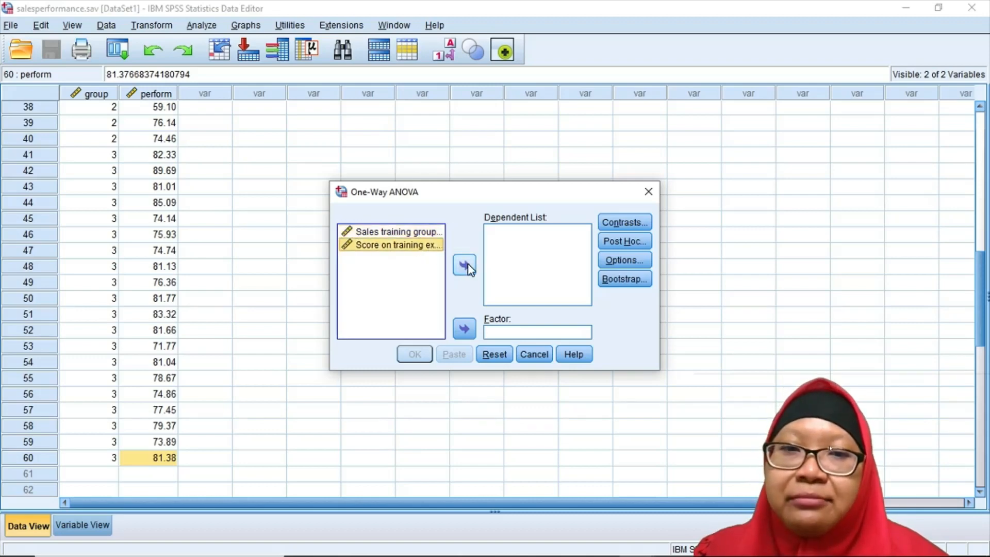
click(465, 265)
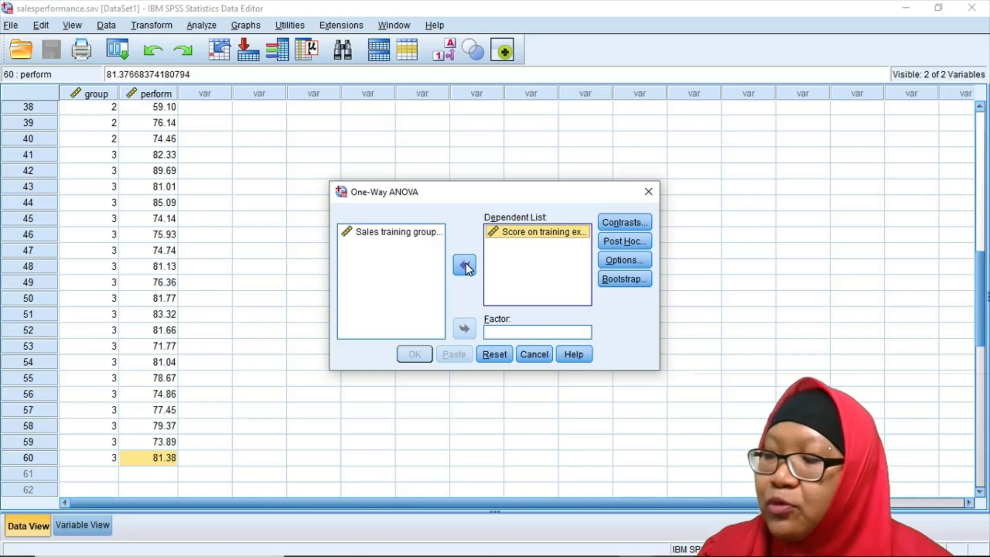
click(379, 233)
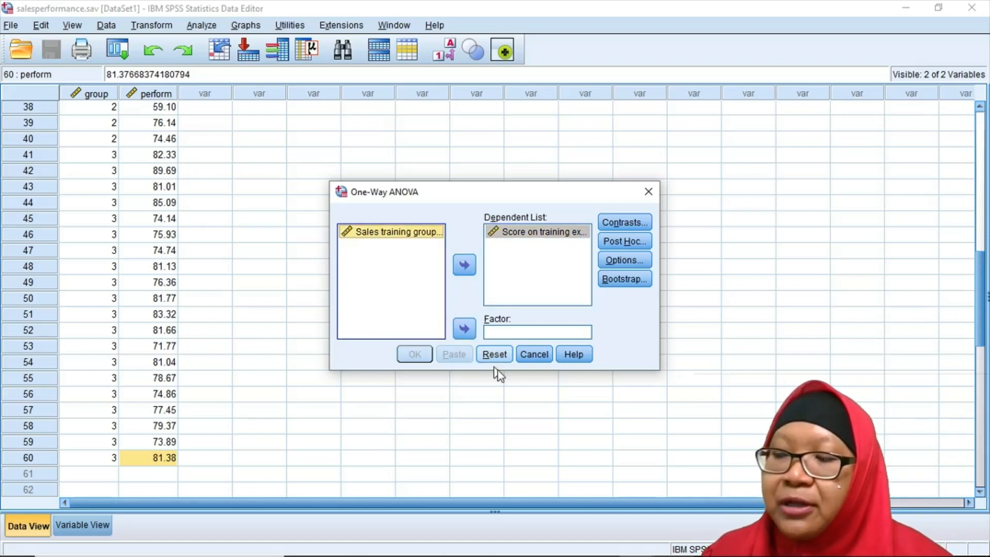
click(466, 329)
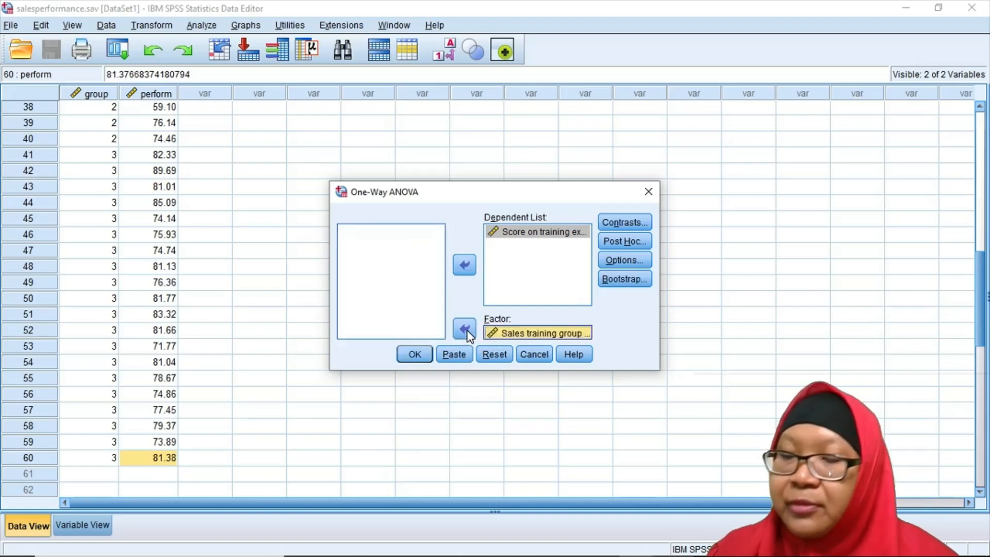
Step: Request the Homogeneity of variance test, run the One-Way ANOVA and show its complete tables in the output
click(635, 259)
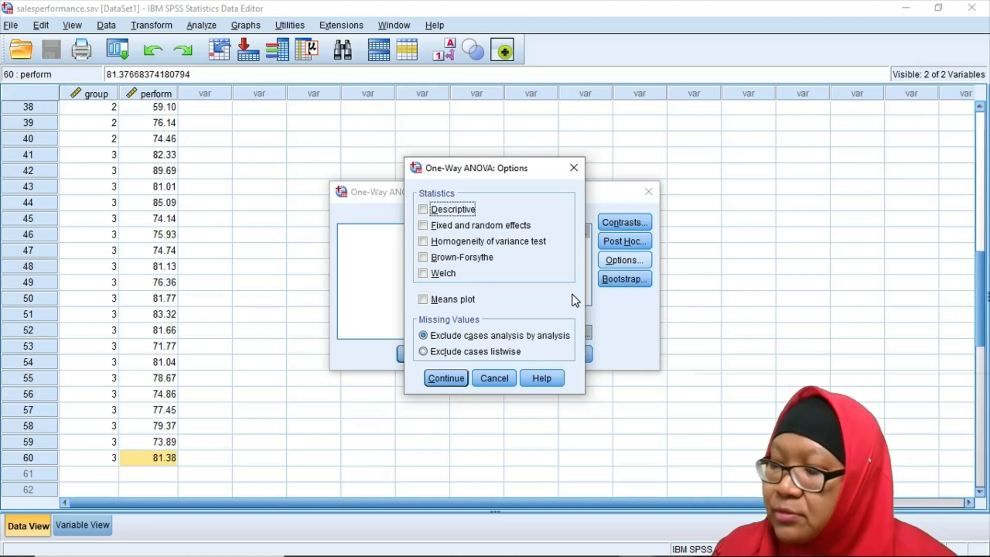
click(491, 242)
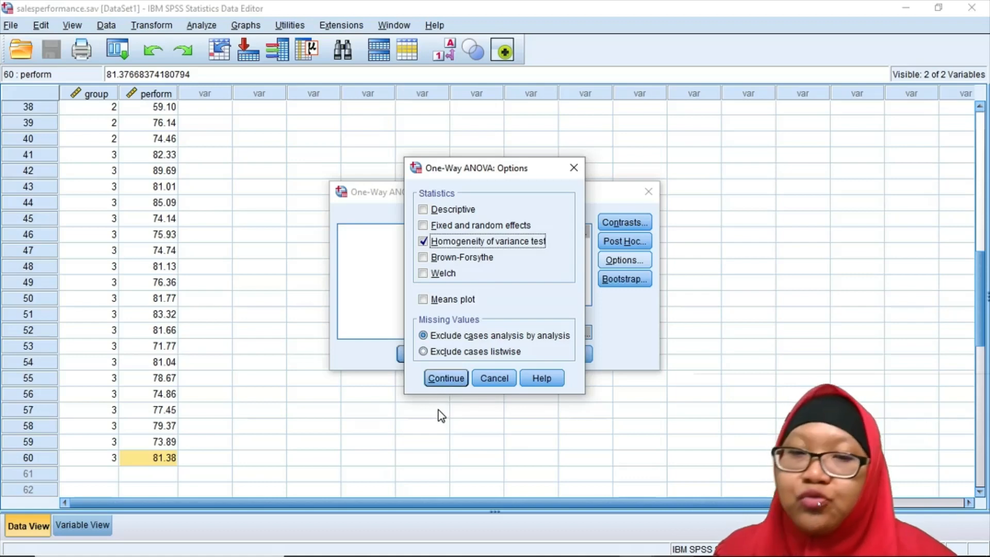
click(452, 376)
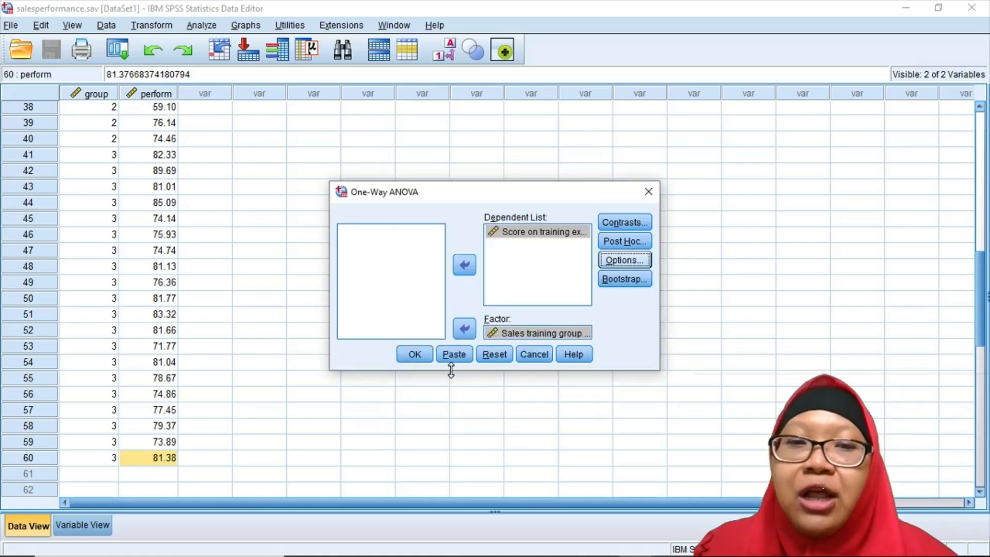
click(414, 354)
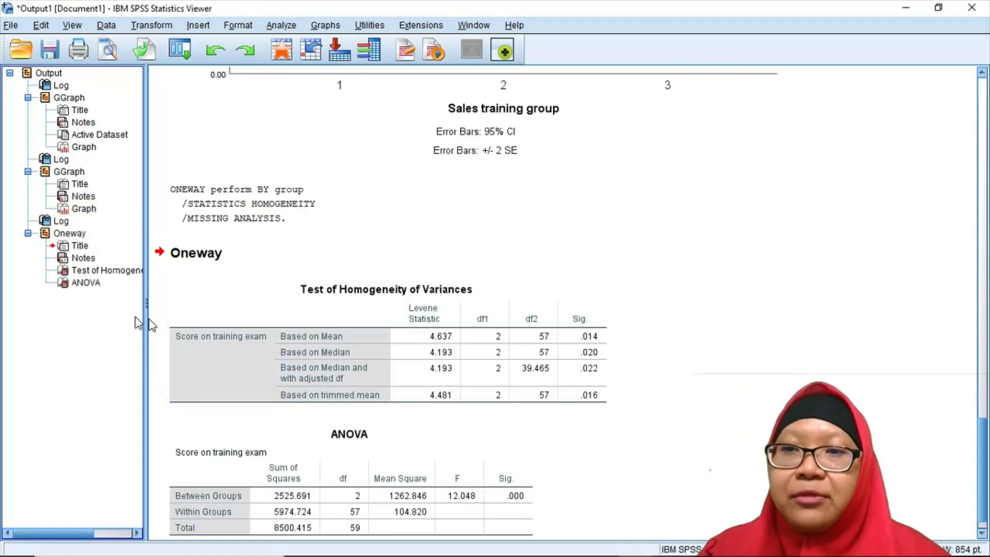
click(242, 327)
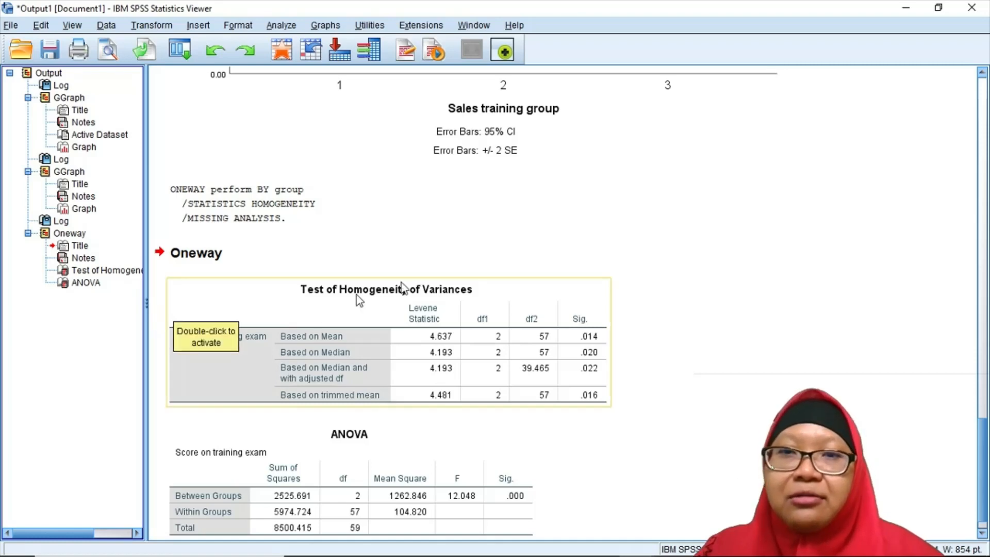
key(Down)
key(Down)
key(Down)
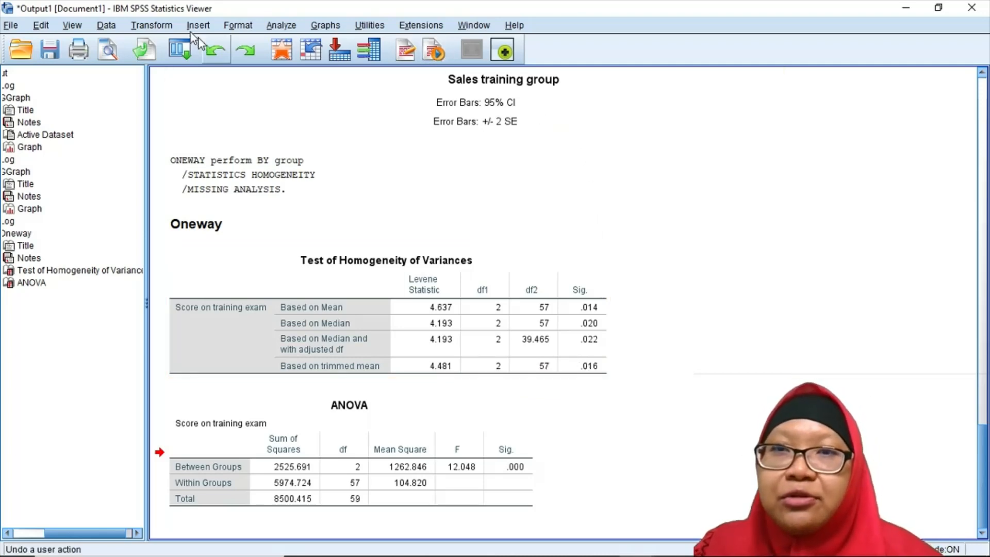
click(289, 26)
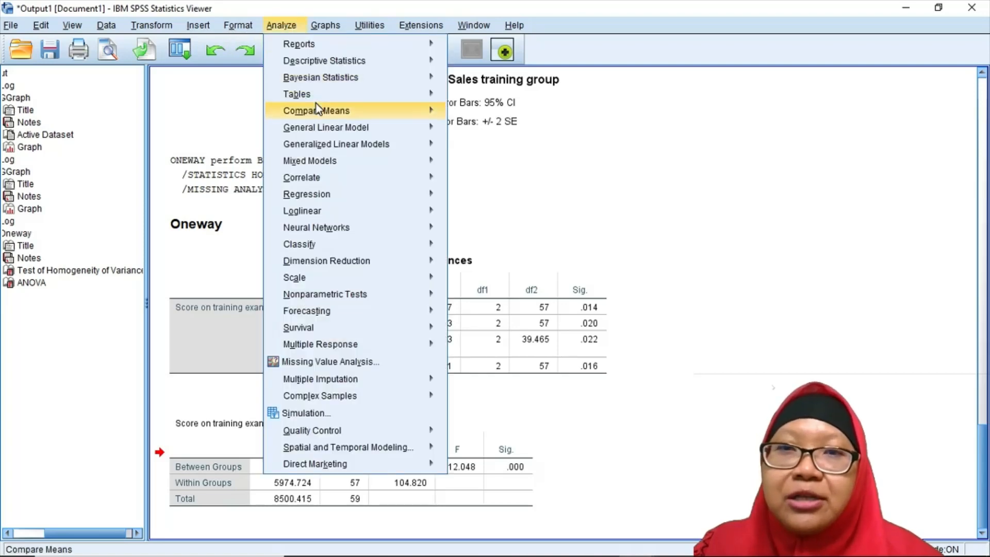
mouse_move(317, 109)
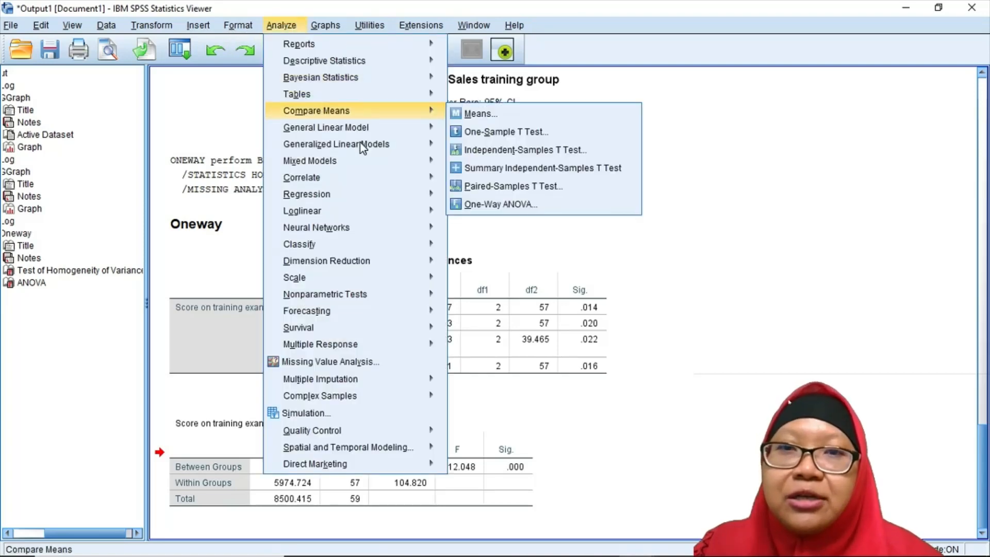
click(531, 206)
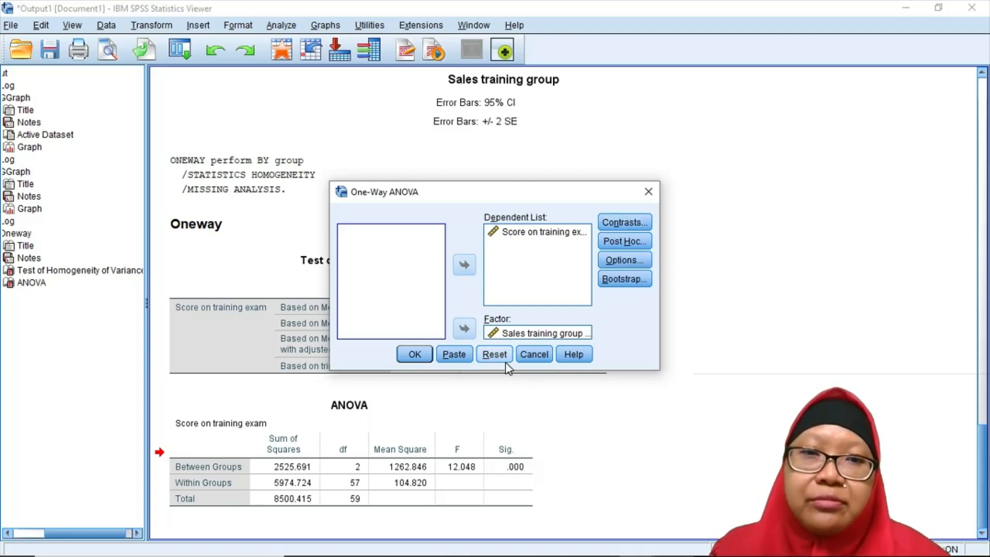
click(535, 354)
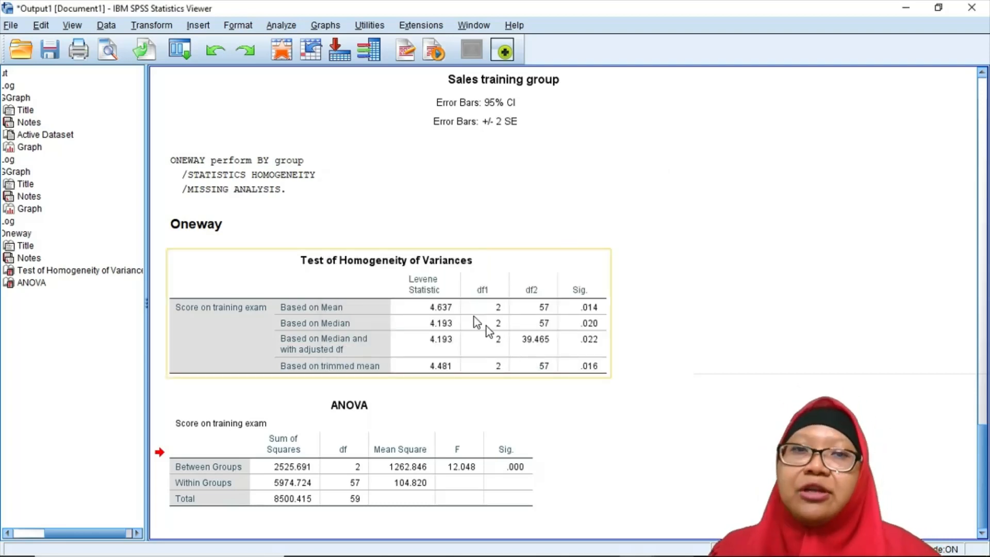
Step: Examine the Levene statistics and significance values in the Test of Homogeneity of Variances table, along with the ANOVA table below it
click(343, 247)
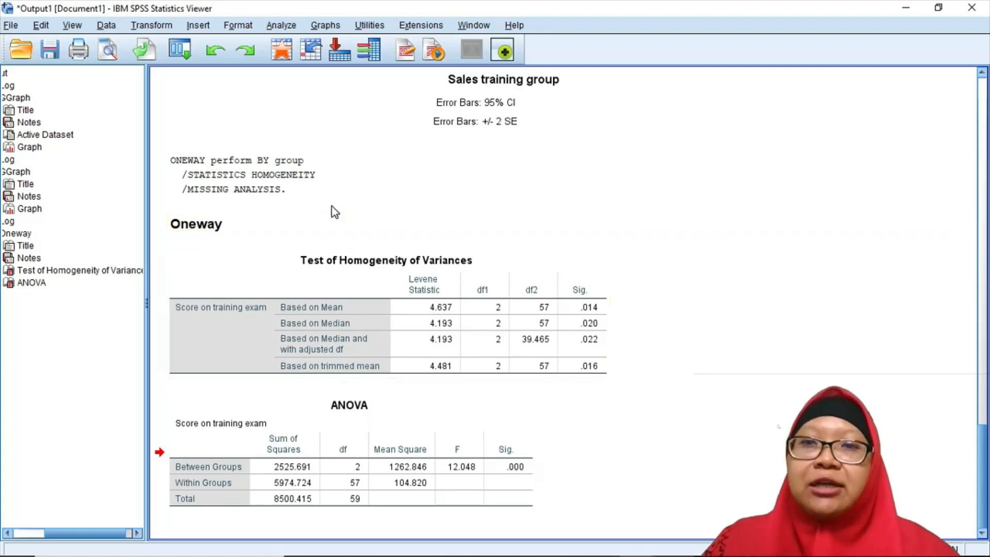
click(278, 193)
click(292, 245)
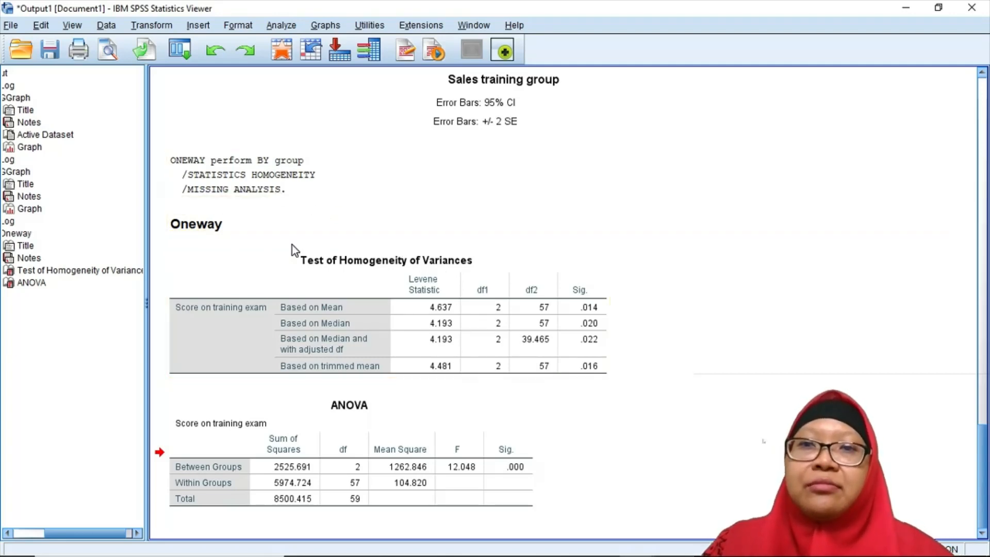
click(302, 282)
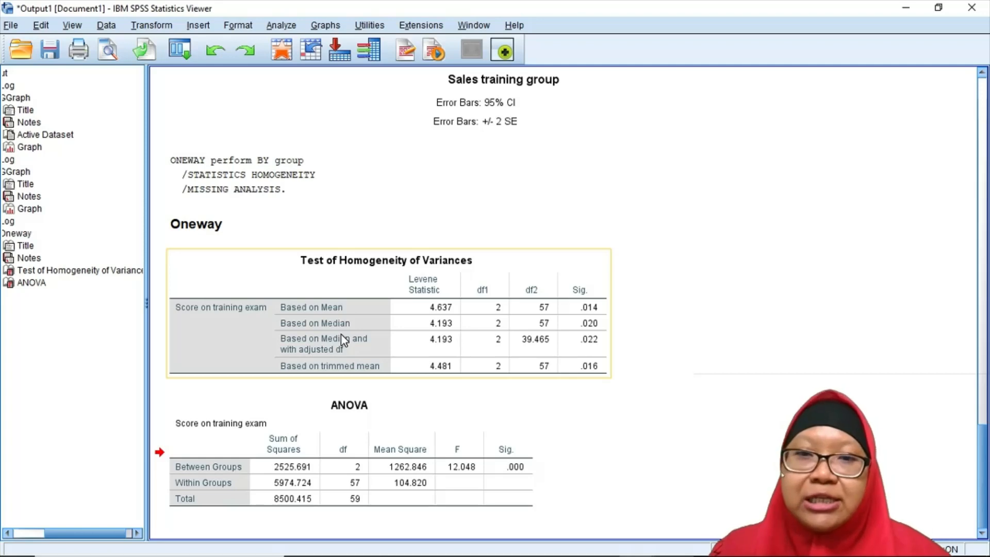
click(724, 370)
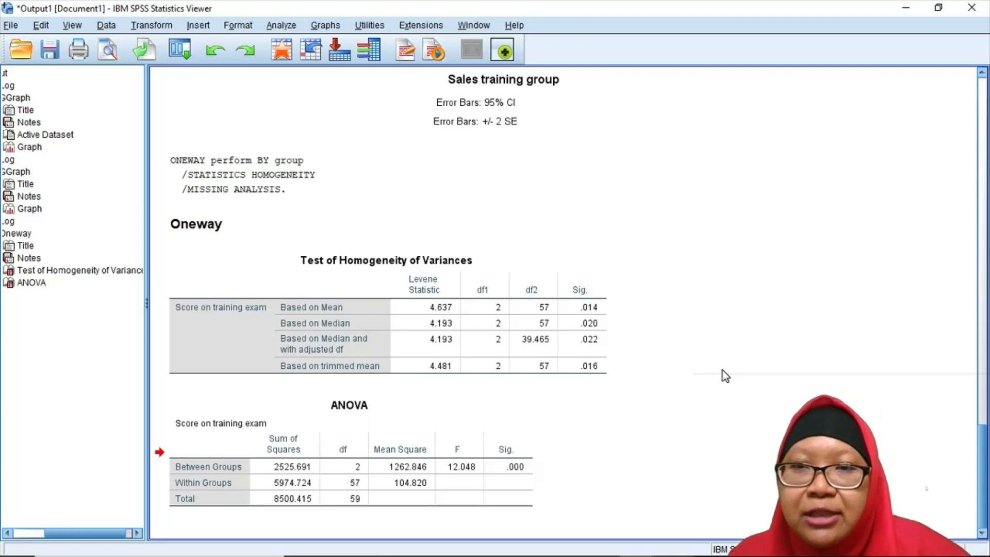
click(547, 348)
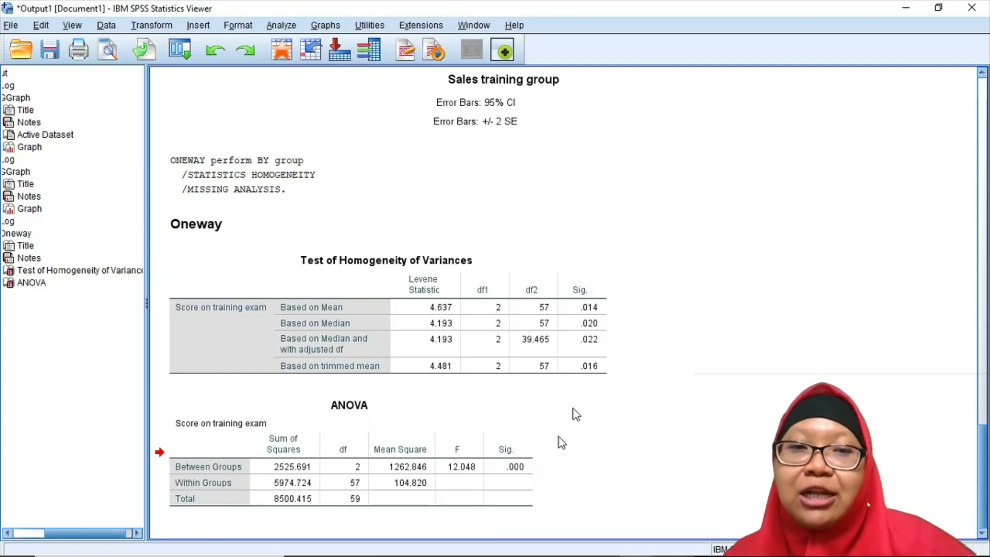
click(560, 369)
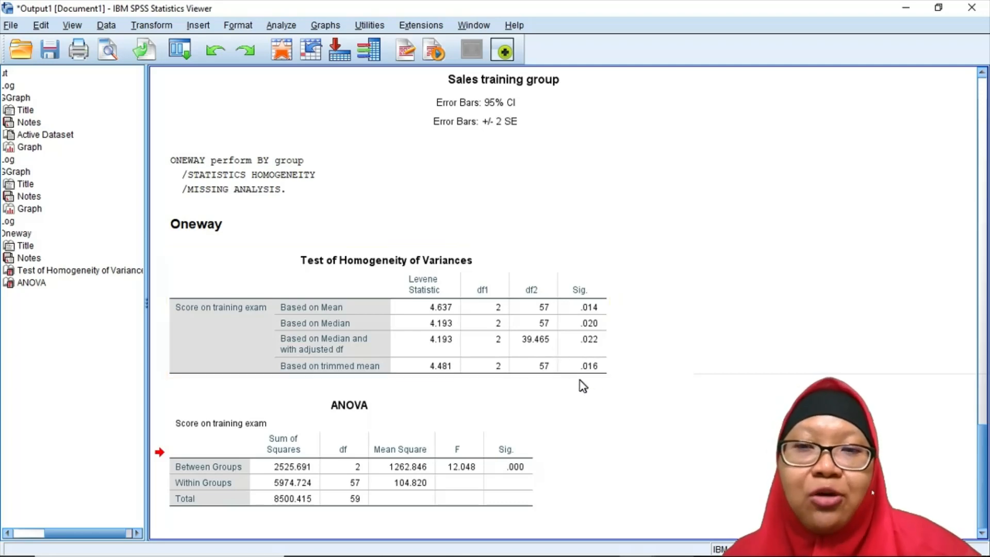